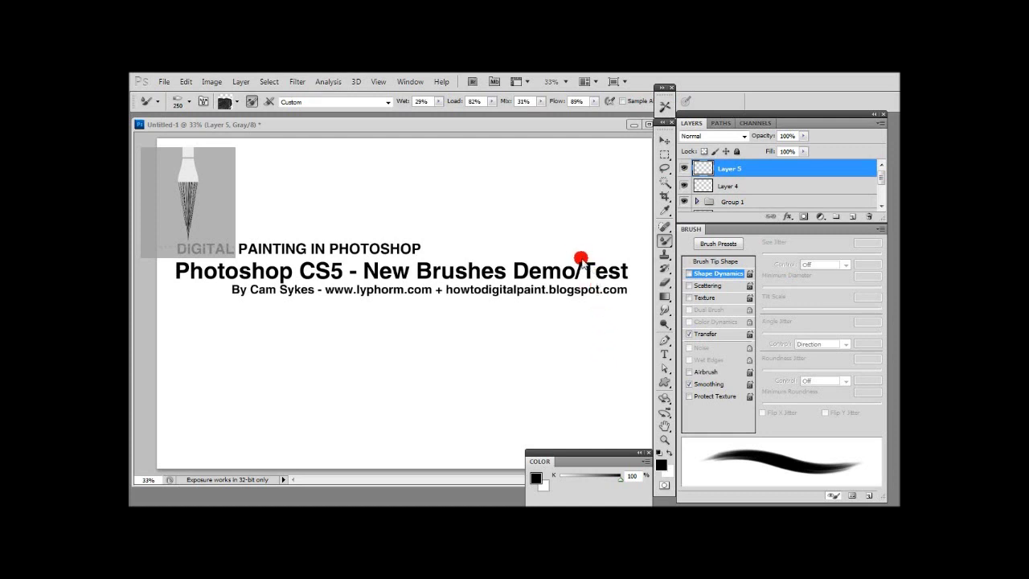
Step: Switch from the Mixer Brush to the regular Brush Tool and hide the Group 1 layer group holding the title text
click(665, 239)
click(712, 239)
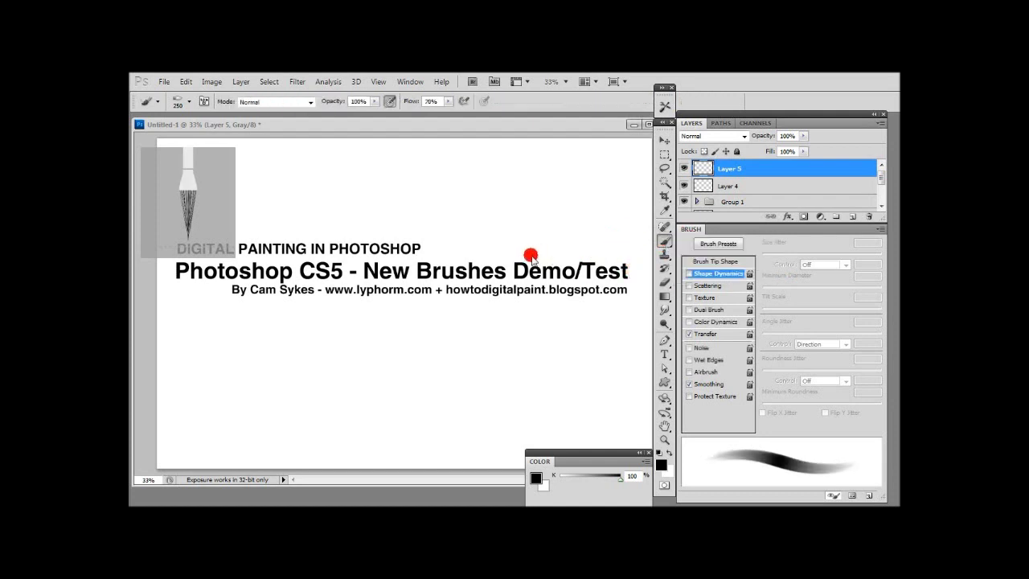
click(684, 201)
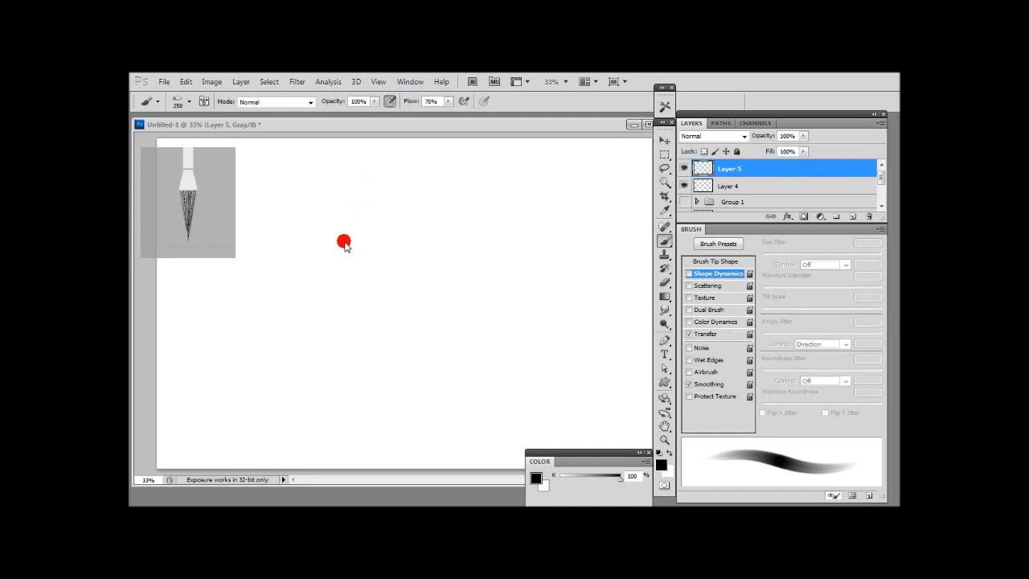
Step: Paint broad, overlapping black strokes across the canvas on Layer 5 with the 250 px round point bristle brush
drag(394, 213, 311, 283)
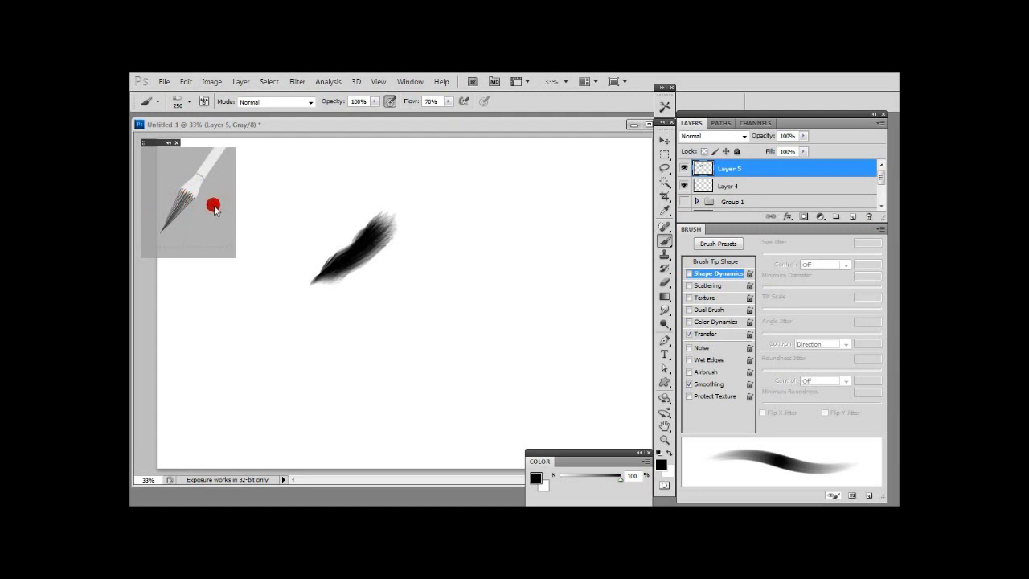
mouse_move(304, 209)
mouse_down()
mouse_move(368, 209)
mouse_move(405, 248)
mouse_move(407, 266)
mouse_move(391, 271)
mouse_move(394, 290)
mouse_move(365, 323)
mouse_move(307, 329)
mouse_move(339, 363)
mouse_move(382, 376)
mouse_move(458, 337)
mouse_move(470, 291)
mouse_move(522, 276)
mouse_move(537, 284)
mouse_move(504, 349)
mouse_move(406, 345)
mouse_move(450, 254)
mouse_move(512, 235)
mouse_move(518, 283)
mouse_move(556, 232)
mouse_move(539, 218)
mouse_move(456, 213)
mouse_move(420, 286)
mouse_move(280, 319)
mouse_move(241, 405)
mouse_move(180, 372)
mouse_up()
mouse_move(284, 243)
mouse_down()
mouse_move(313, 223)
mouse_move(378, 207)
mouse_move(456, 267)
mouse_move(468, 306)
mouse_move(559, 325)
mouse_move(590, 345)
mouse_move(524, 387)
mouse_move(439, 376)
mouse_move(329, 407)
mouse_move(247, 385)
mouse_move(298, 279)
mouse_move(305, 209)
mouse_move(410, 180)
mouse_move(505, 209)
mouse_move(539, 210)
mouse_move(539, 195)
mouse_move(392, 234)
mouse_up()
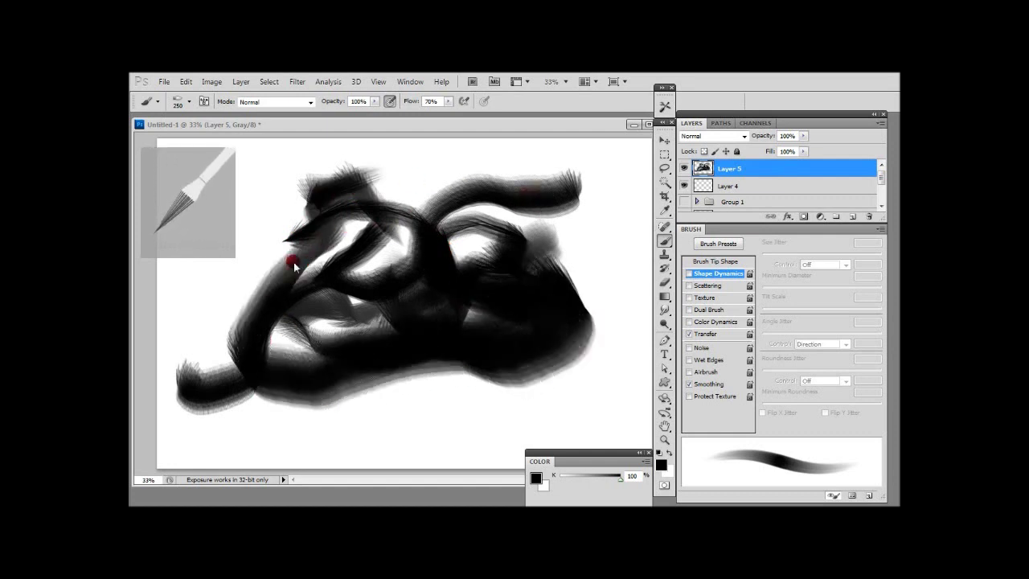
mouse_move(466, 180)
mouse_down()
mouse_move(414, 177)
mouse_move(475, 178)
mouse_move(535, 251)
mouse_move(549, 197)
mouse_move(587, 238)
mouse_move(586, 353)
mouse_move(495, 400)
mouse_move(359, 323)
mouse_up()
mouse_move(393, 376)
mouse_down()
mouse_move(351, 427)
mouse_move(204, 330)
mouse_move(285, 184)
mouse_move(408, 208)
mouse_move(500, 186)
mouse_move(524, 379)
mouse_move(490, 423)
mouse_move(586, 399)
mouse_move(554, 201)
mouse_move(272, 164)
mouse_move(207, 298)
mouse_move(257, 386)
mouse_up()
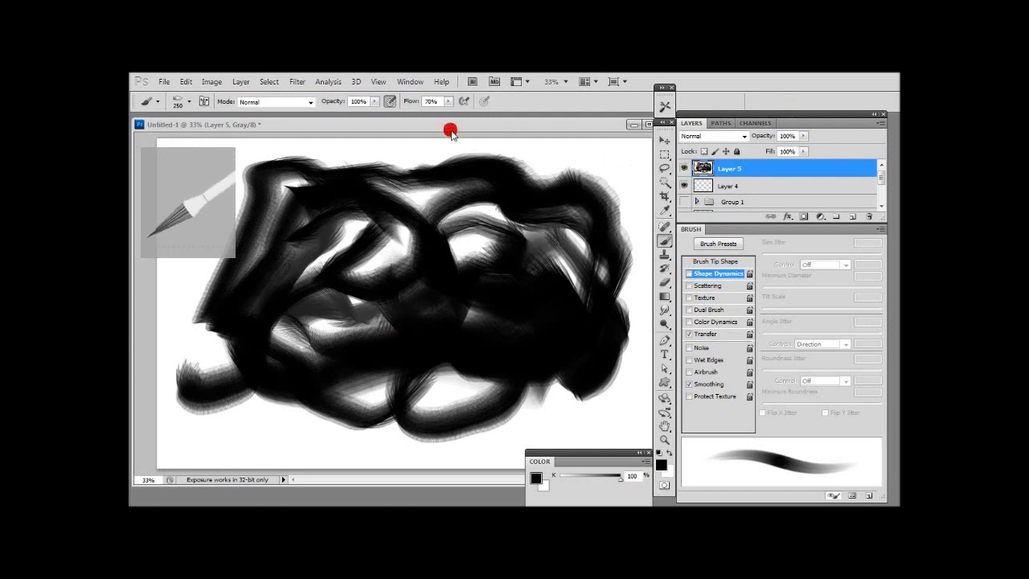
Step: Display the brush tip shape settings, look through the bristle tips and select a Round Angle bristle brush
click(713, 274)
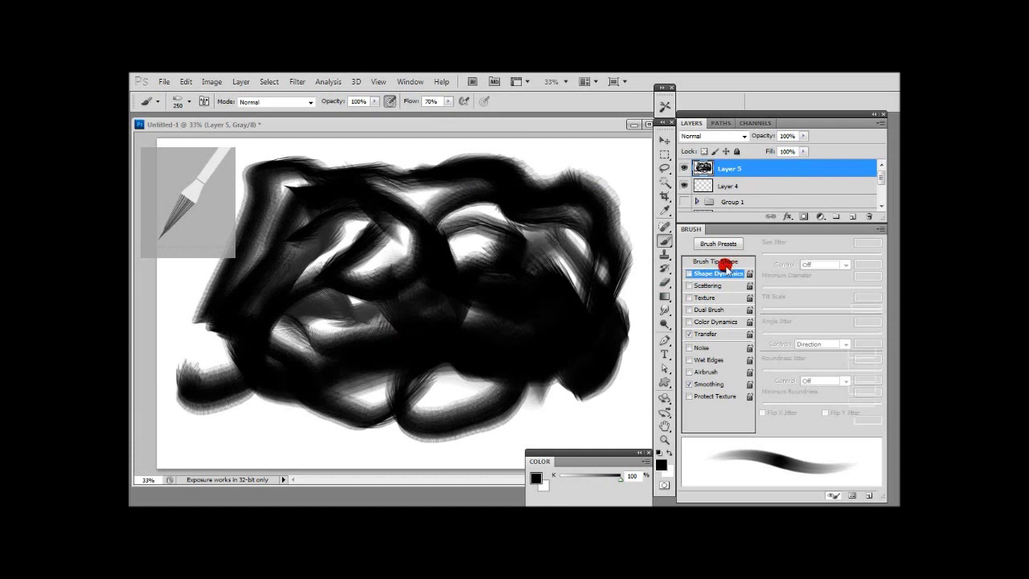
click(727, 262)
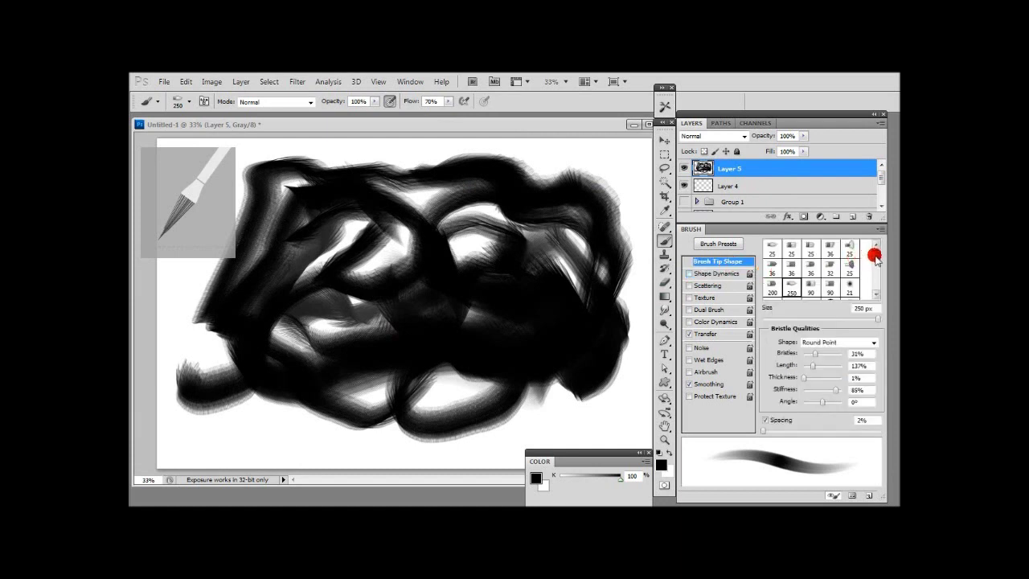
scroll(874, 260, down, 2)
scroll(876, 258, up, 2)
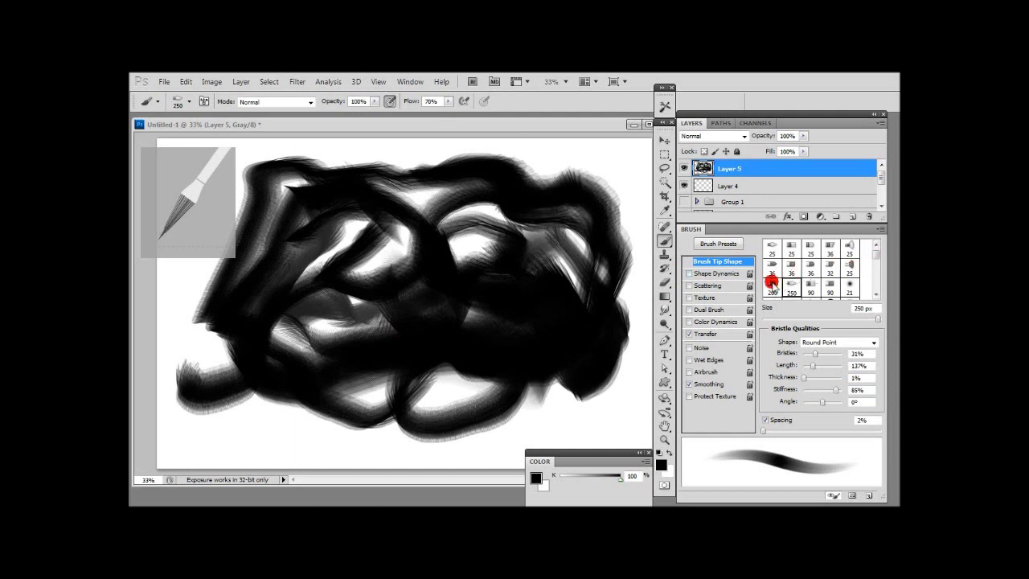
click(189, 101)
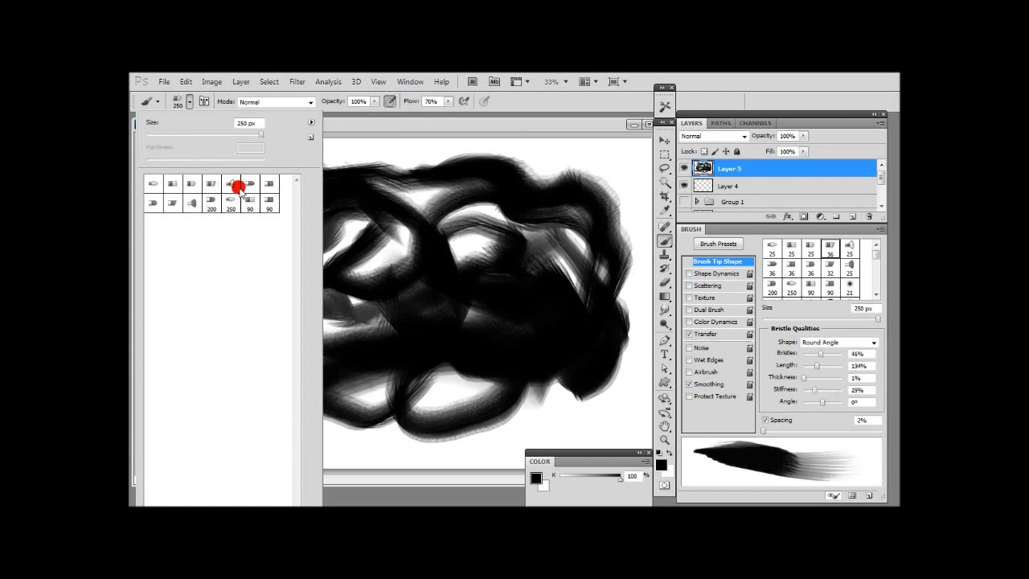
click(232, 184)
click(212, 185)
Step: Try the textured 124 px brush tip from the standard brushes further down the collection
click(878, 265)
scroll(876, 259, down, 5)
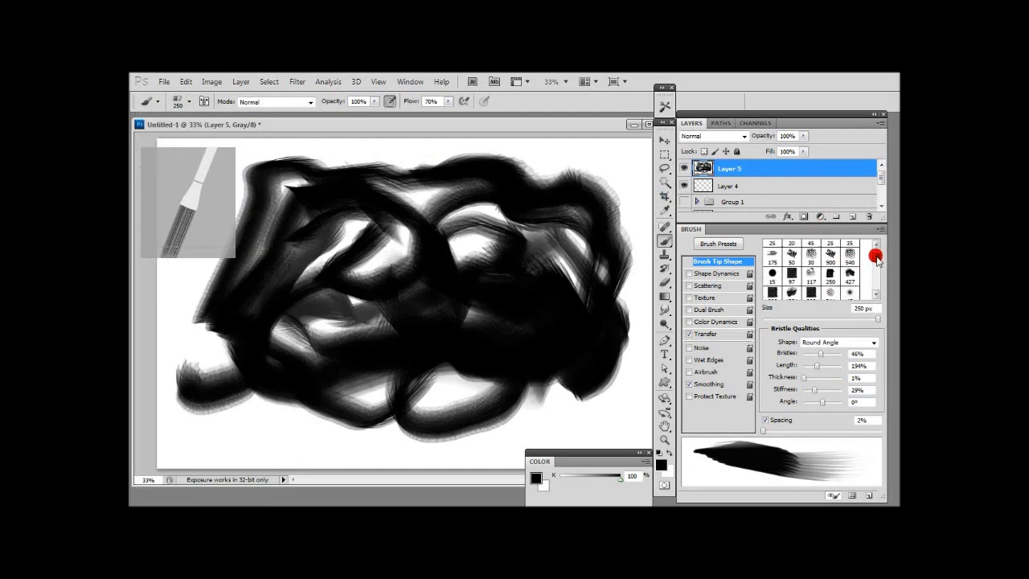
click(812, 256)
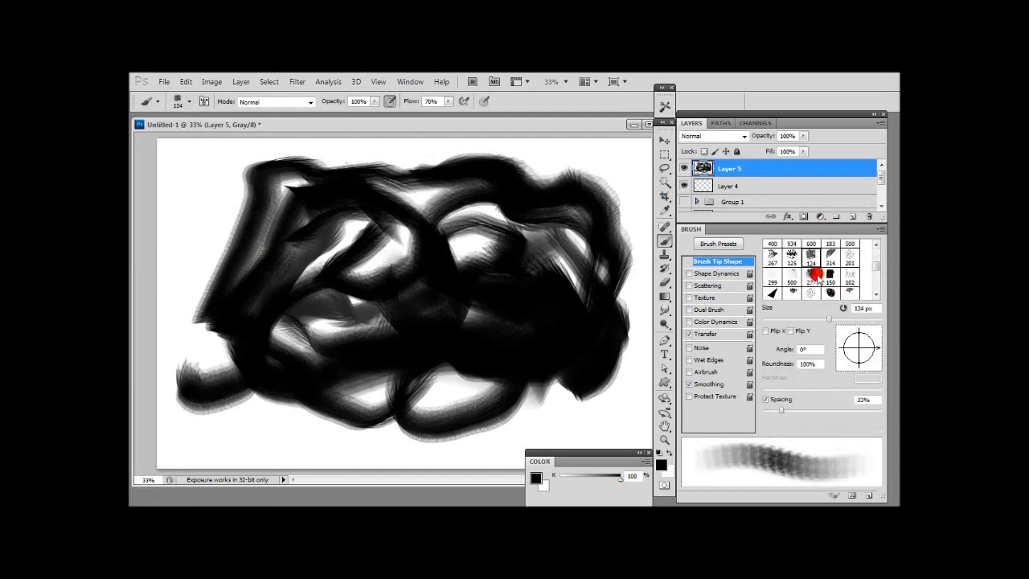
Step: Select the 25 px Round Fan bristle tip and paint a short test stroke near the canvas's upper-right corner
scroll(870, 270, up, 5)
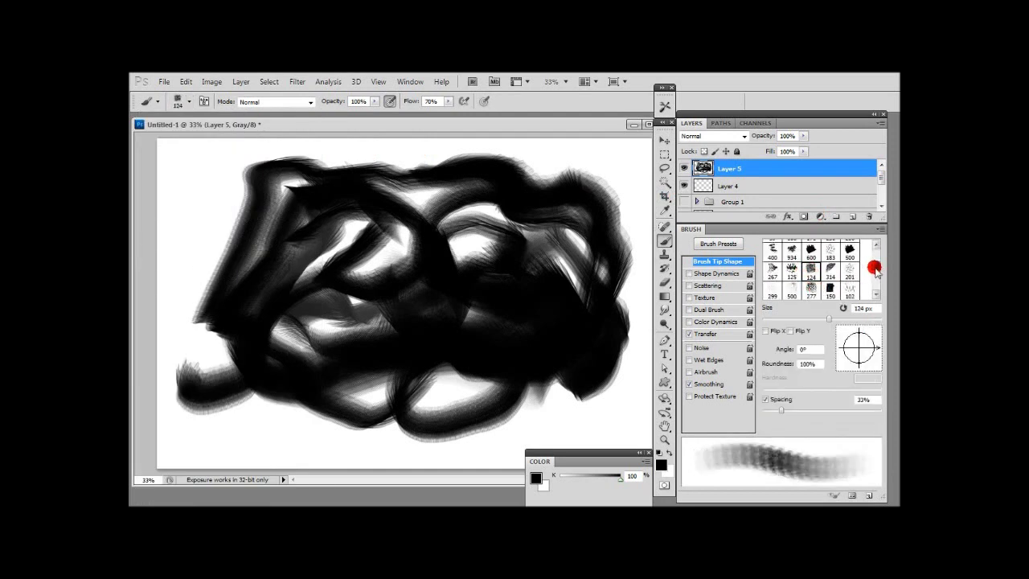
click(811, 252)
click(833, 251)
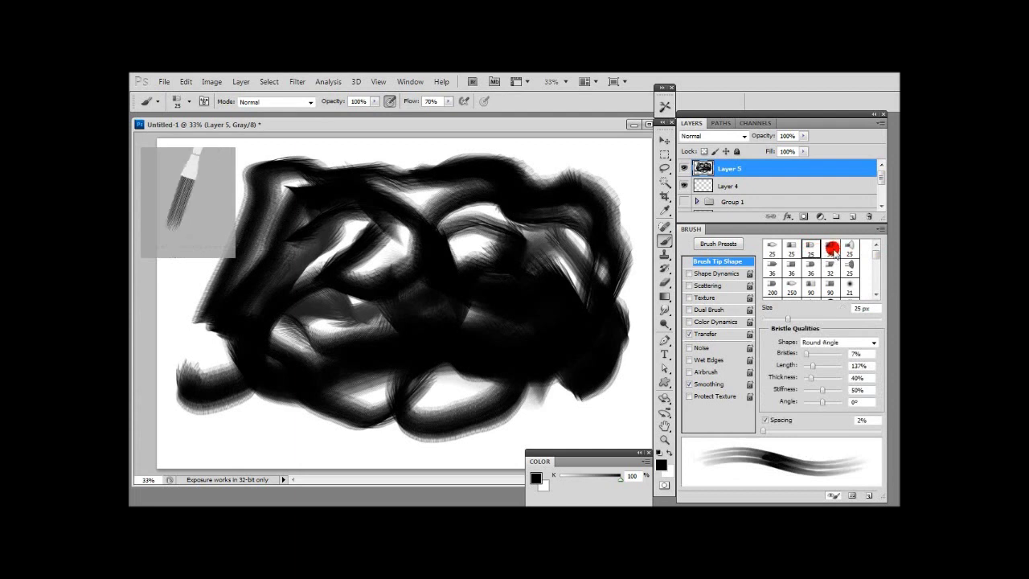
click(848, 252)
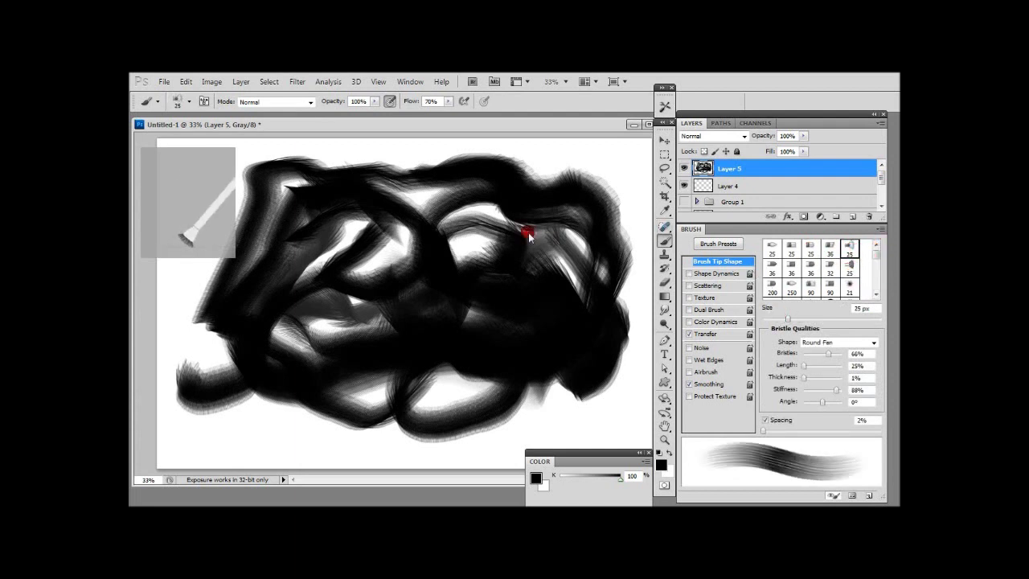
mouse_move(587, 151)
mouse_down()
mouse_move(620, 191)
mouse_move(617, 217)
mouse_up()
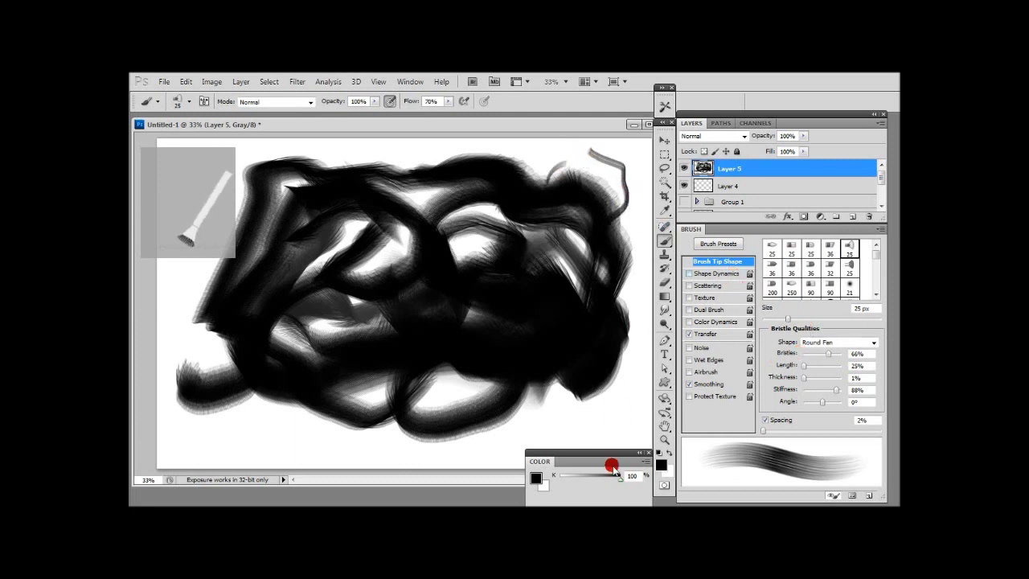
Step: Set the foreground color to white (K 0%) and fill Layer 5 with it to clear the canvas
click(560, 476)
key(alt+BackSpace)
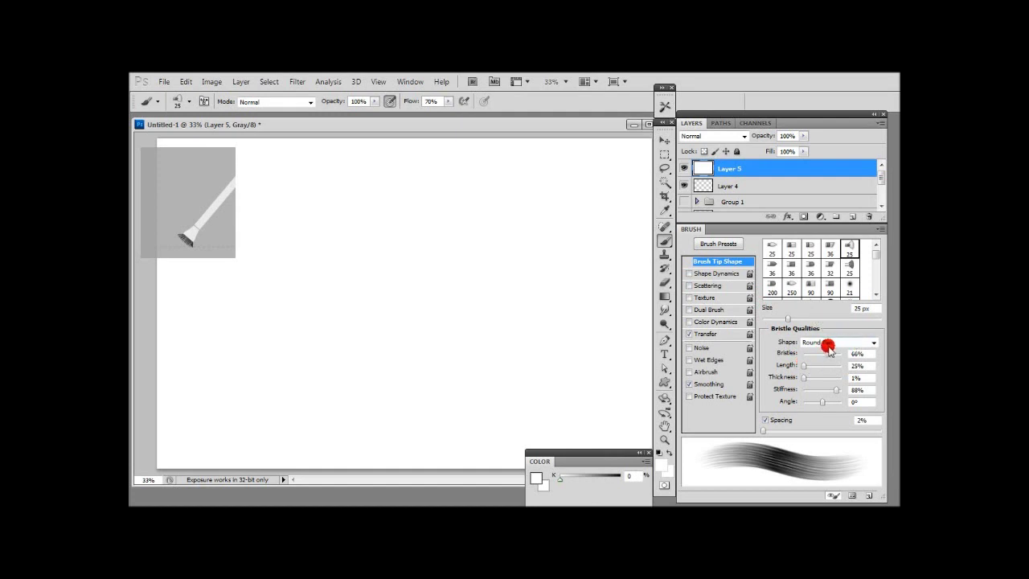
Step: Set the Round Fan's bristle qualities to 25% bristles, 232% length, 4% thickness and 44% stiffness
mouse_move(829, 357)
mouse_down()
mouse_move(806, 357)
mouse_move(844, 357)
mouse_move(800, 361)
mouse_move(810, 356)
mouse_move(811, 369)
mouse_up()
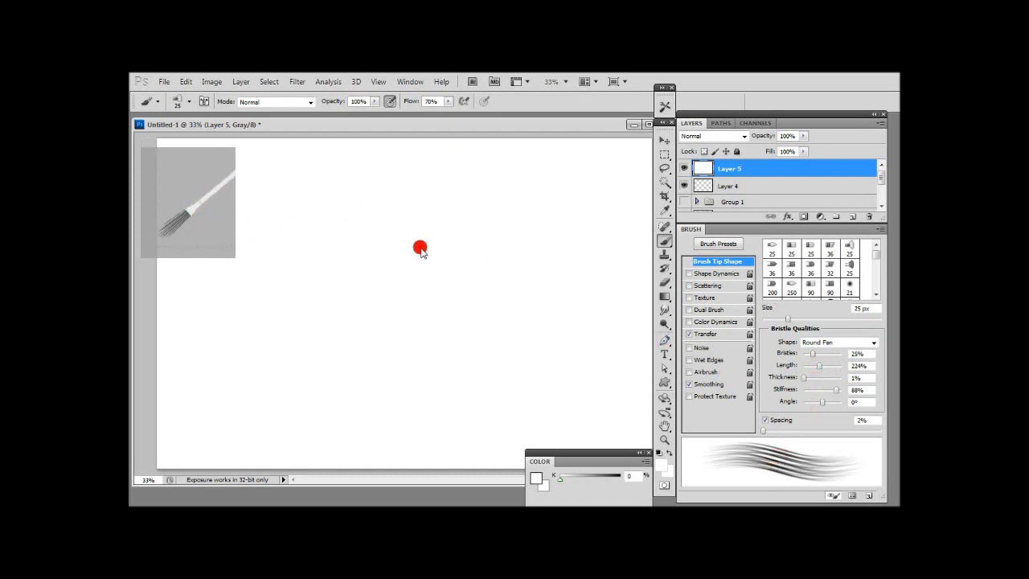
drag(804, 383, 807, 385)
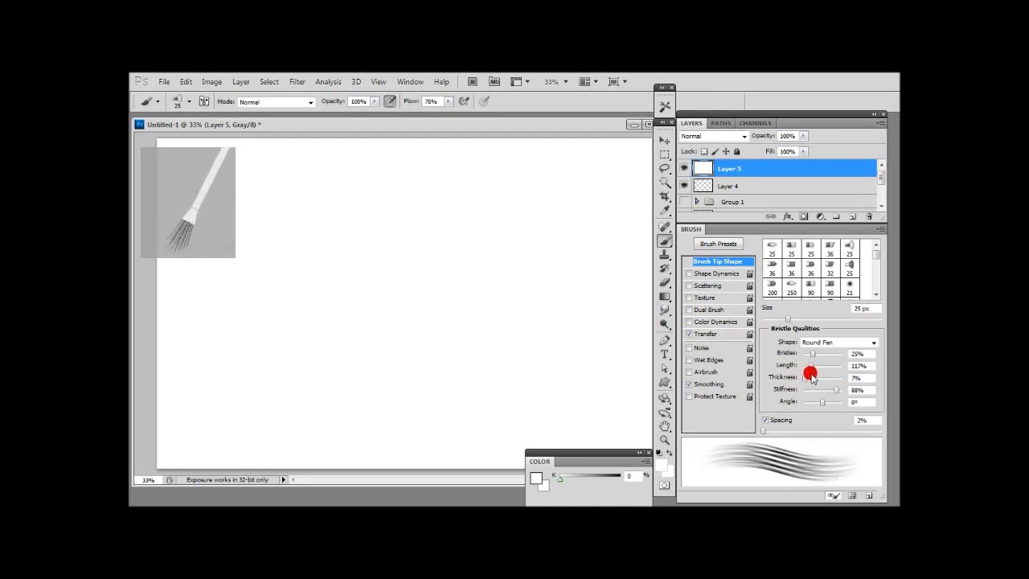
mouse_move(804, 377)
mouse_down()
mouse_move(831, 388)
mouse_move(818, 387)
mouse_up()
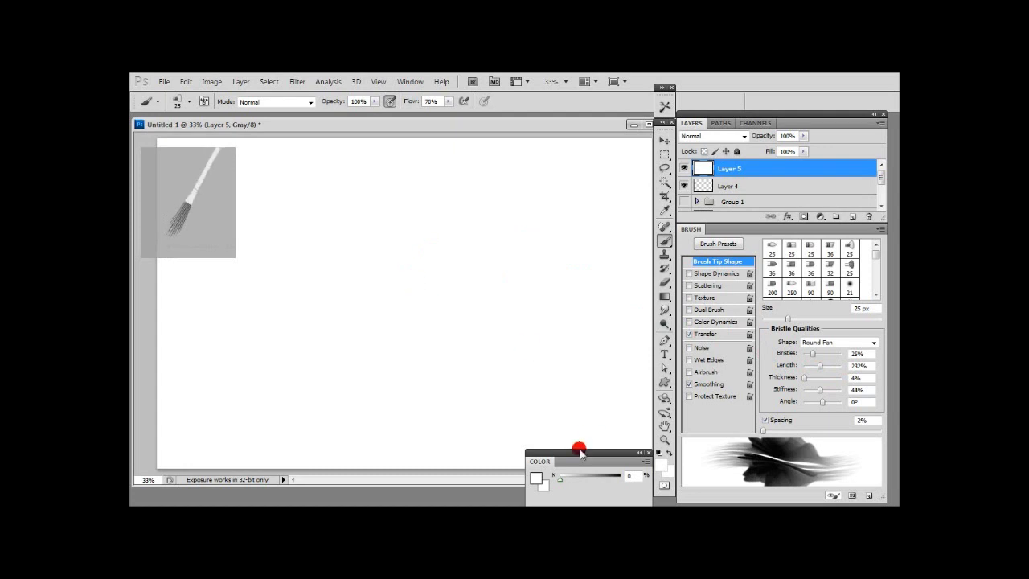
Step: Reset the foreground color to black, paint a thin and a much wider test stroke mid-canvas, and bring the brush size to 60 px
key(d)
drag(532, 214, 480, 287)
key(bracketright)
key(bracketright)
key(bracketright)
key(bracketright)
key(bracketright)
key(bracketright)
mouse_move(460, 229)
mouse_down()
mouse_move(462, 218)
mouse_move(352, 310)
mouse_up()
key(bracketleft)
key(bracketleft)
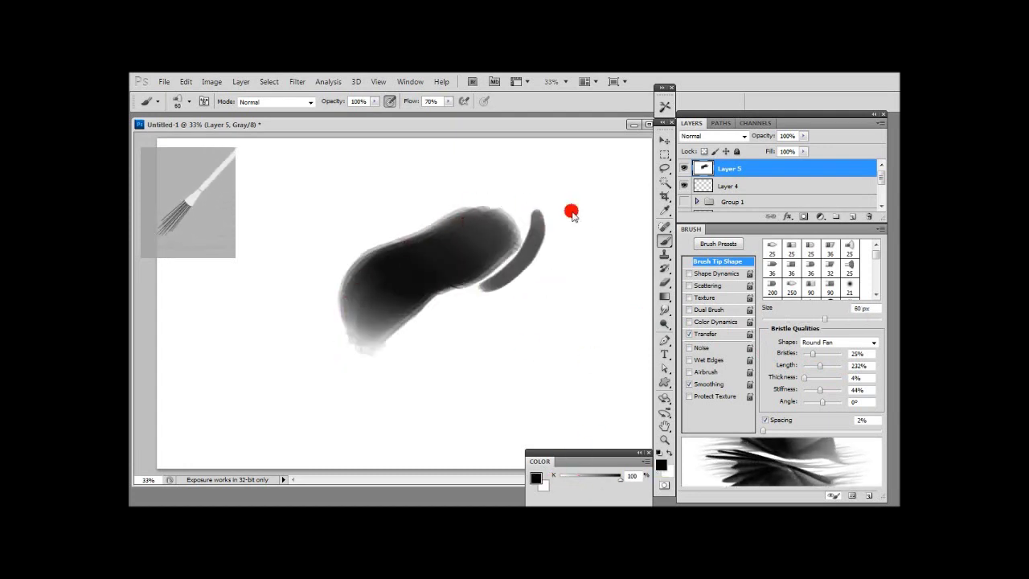
Step: Set the bristle angle to -110° and paint a long curved black stroke below the existing ones
drag(825, 406, 810, 404)
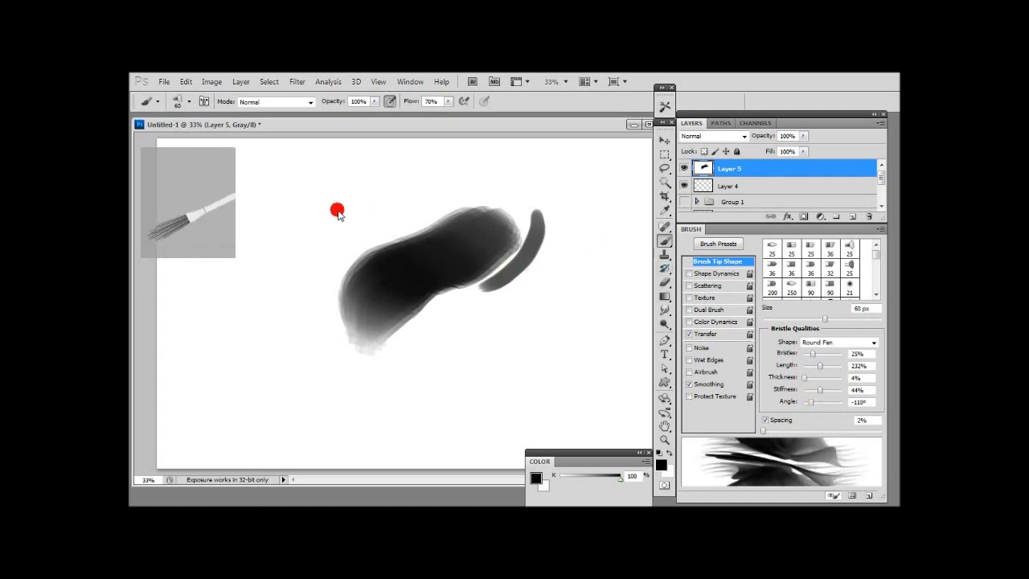
mouse_move(207, 195)
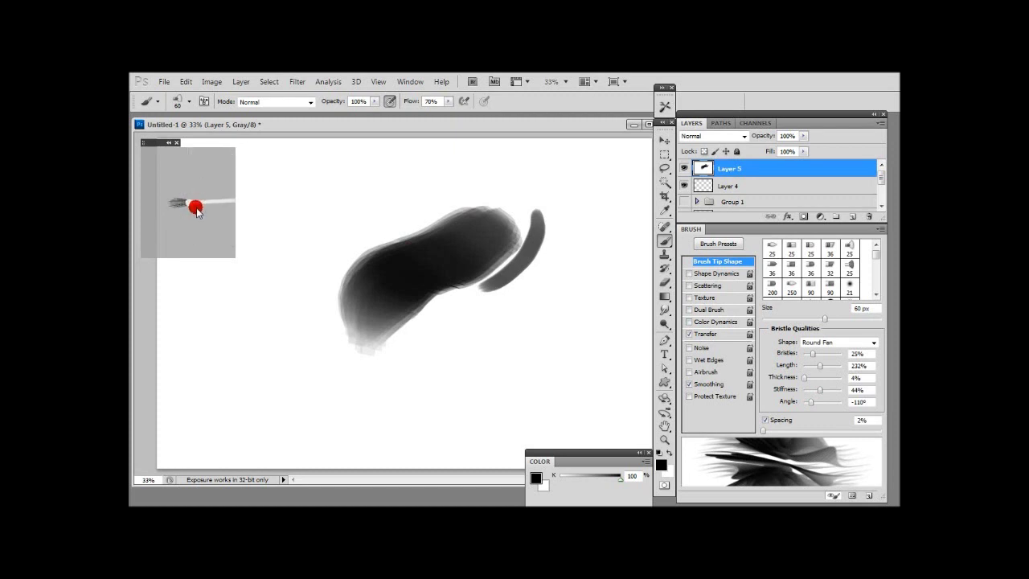
mouse_move(508, 330)
mouse_down()
mouse_move(455, 362)
mouse_move(285, 368)
mouse_up()
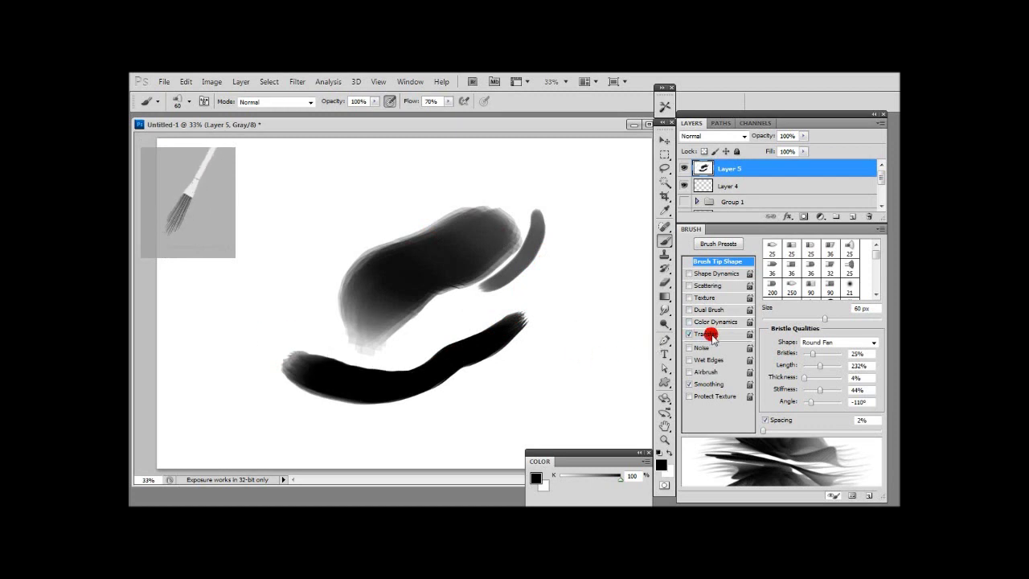
Step: Display the brush's Transfer options and bring up the choice of related brush tools
click(715, 334)
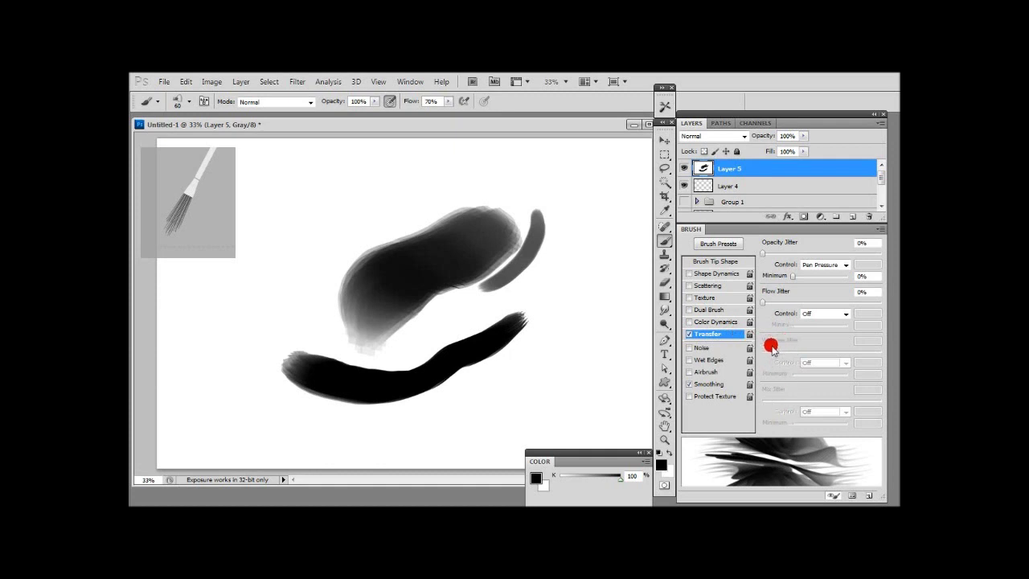
right_click(666, 238)
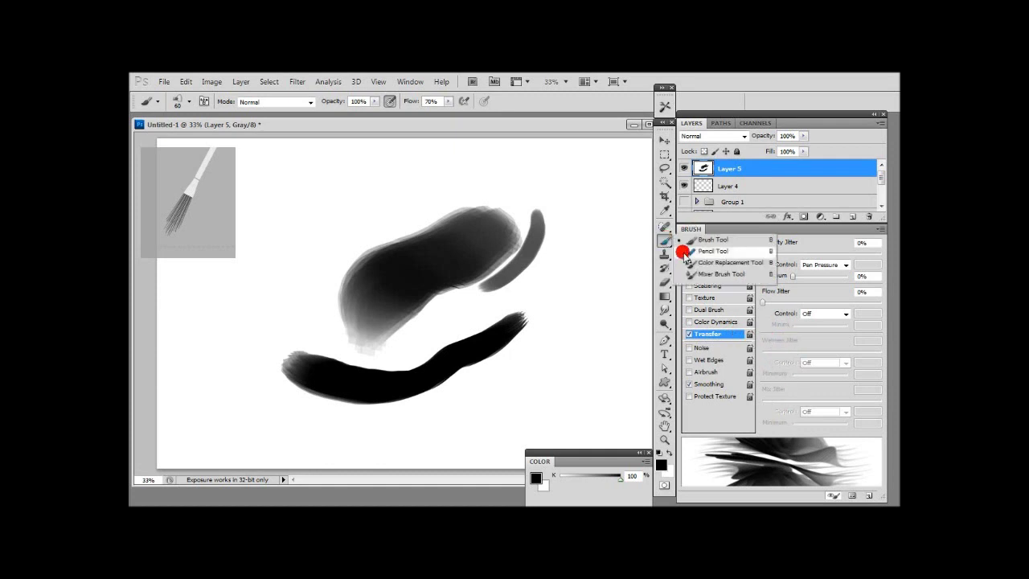